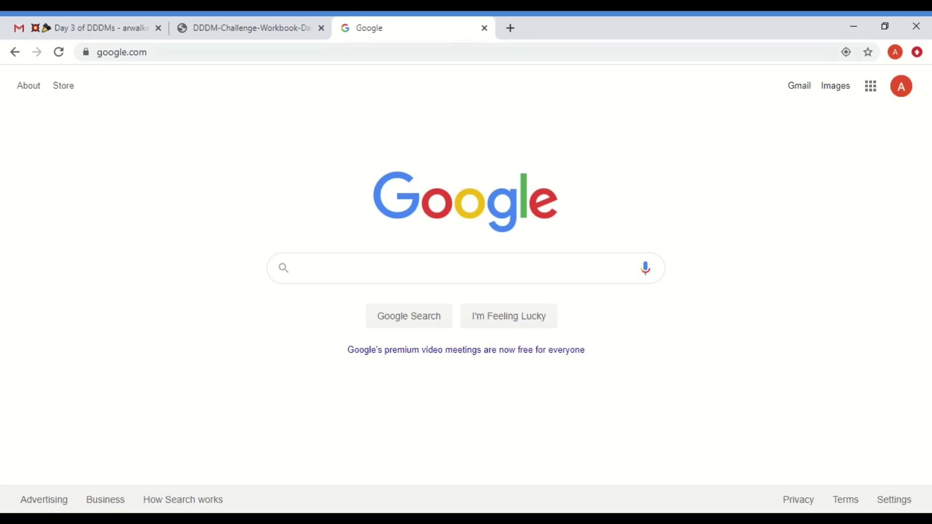
Replace the Chrome address with screencastify.com and open the site.
click(451, 52)
key(BackSpace)
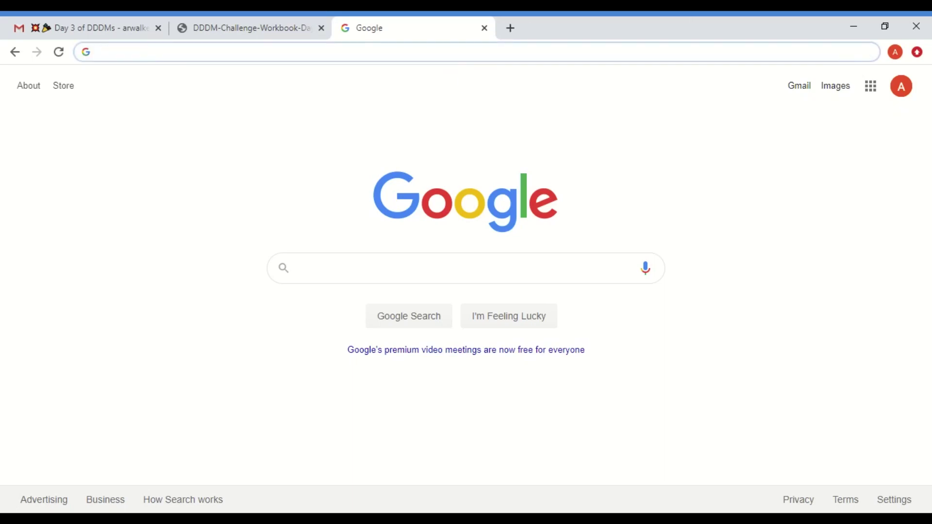
text(screencas)
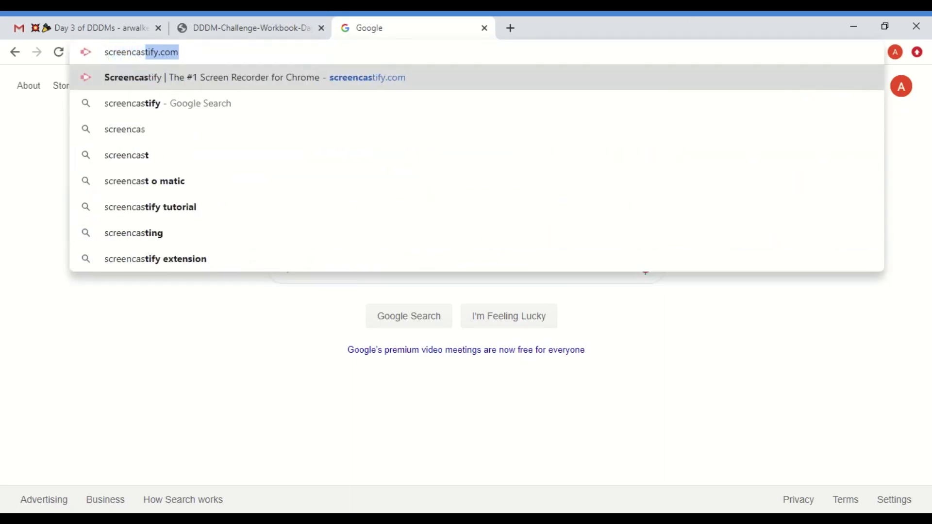
text(tify.com)
key(Return)
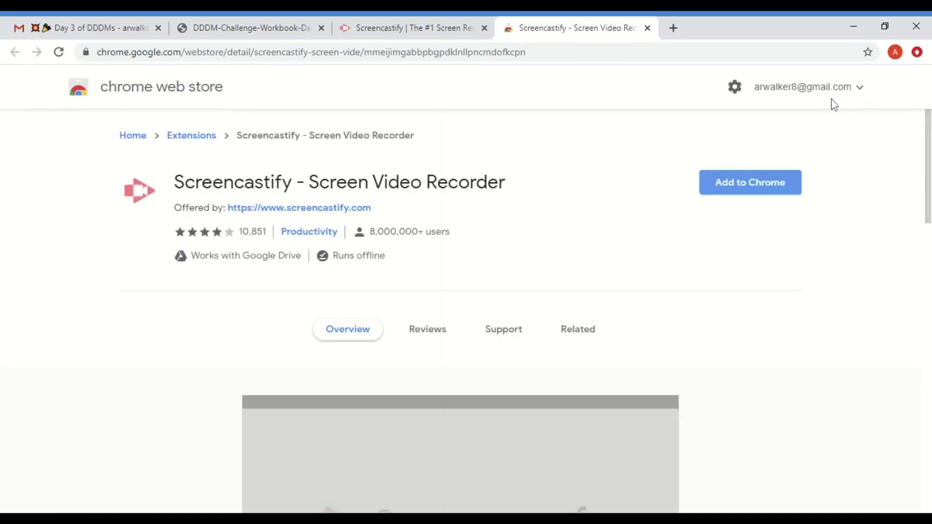
Add the Screencastify - Screen Video Recorder extension to Chrome from the Web Store.
click(770, 189)
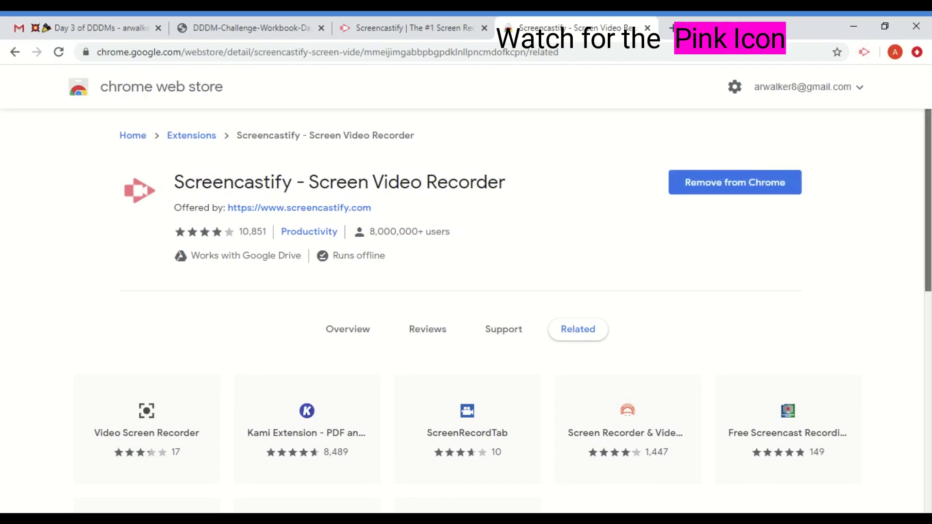
scroll(930, 266, down, 6)
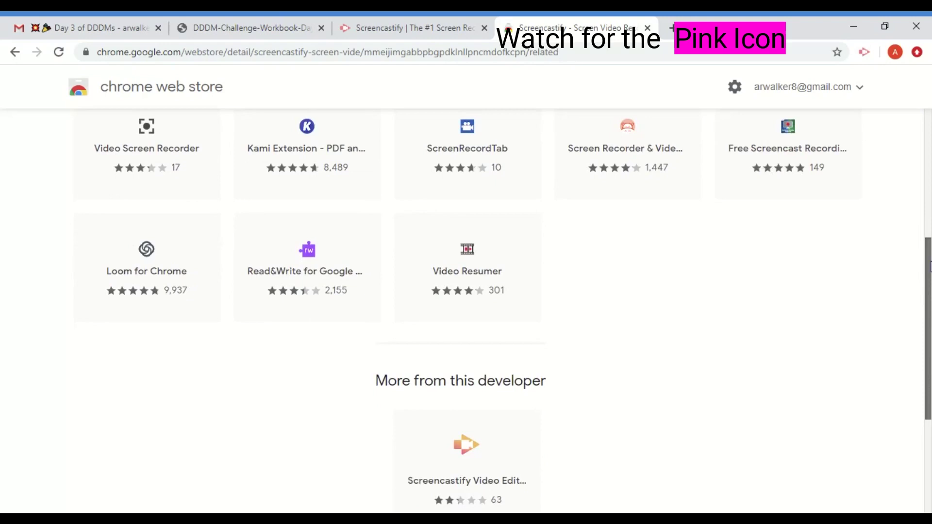
scroll(930, 266, up, 6)
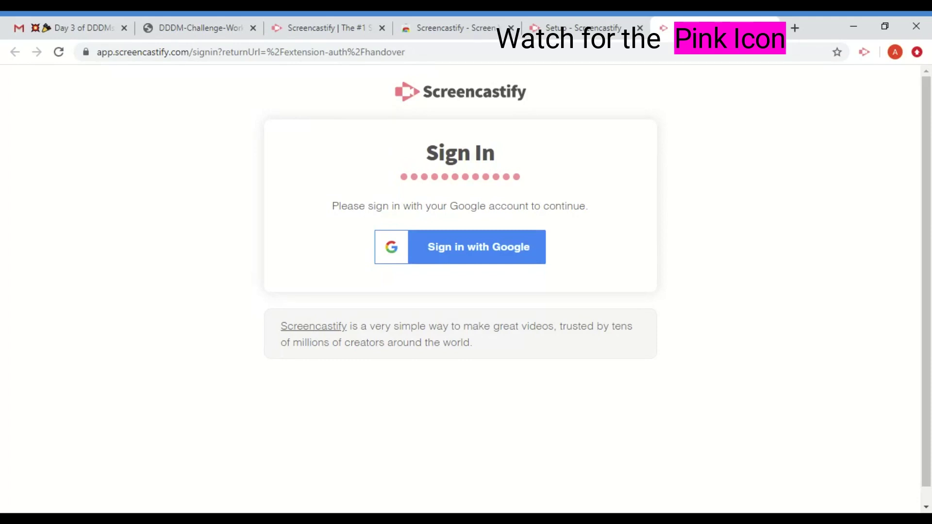
Sign in with Google and keep the camera, microphone and drawing-tool permissions enabled.
click(454, 265)
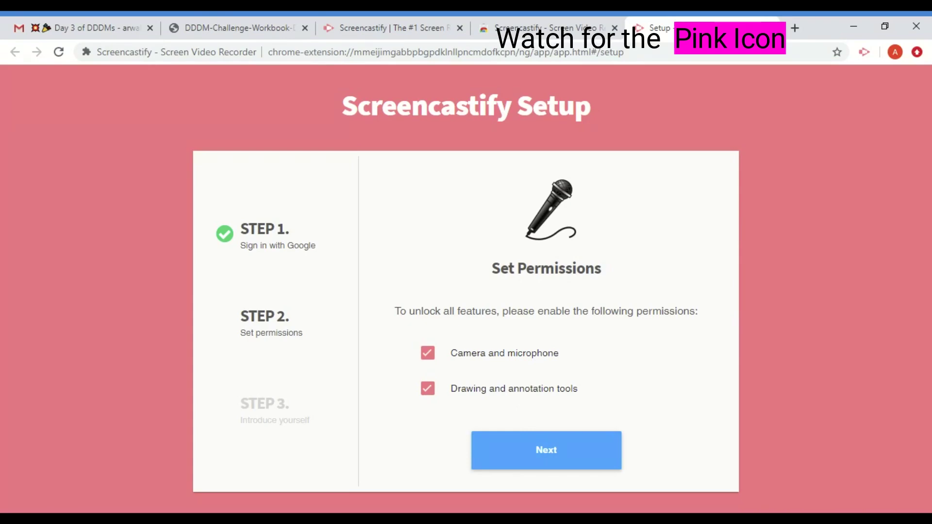
click(562, 458)
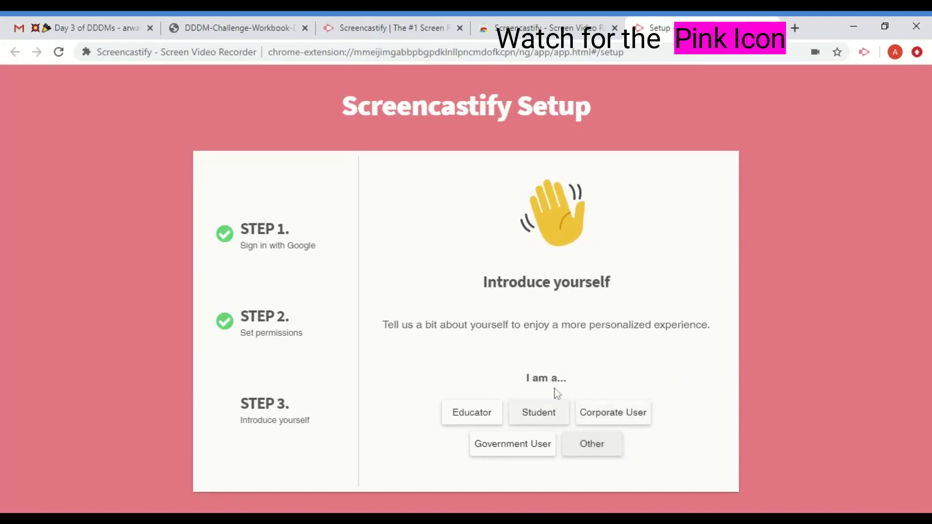
Identify yourself as an Educator at the Grade School level to complete setup.
click(477, 415)
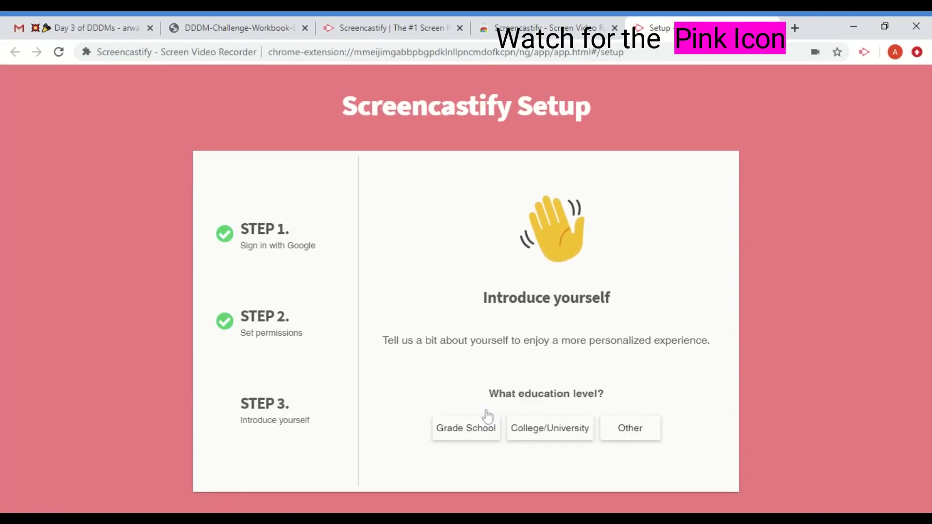
click(468, 431)
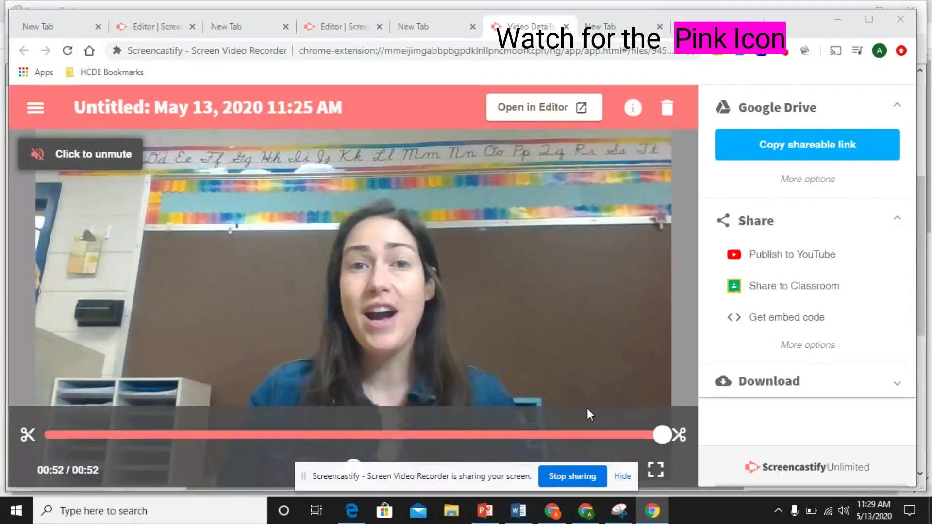
Replay the 52-second webcam recording from the start with sound, then load it into the Editor.
click(45, 433)
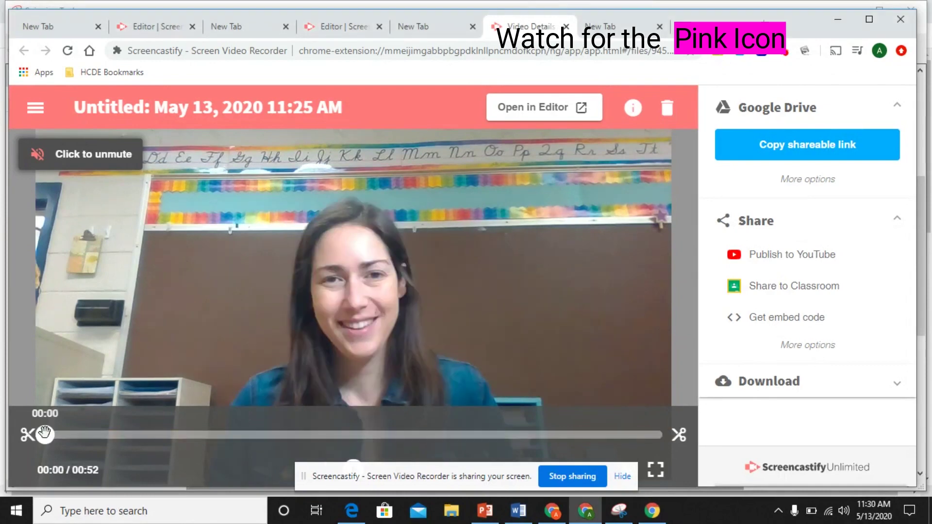
click(102, 156)
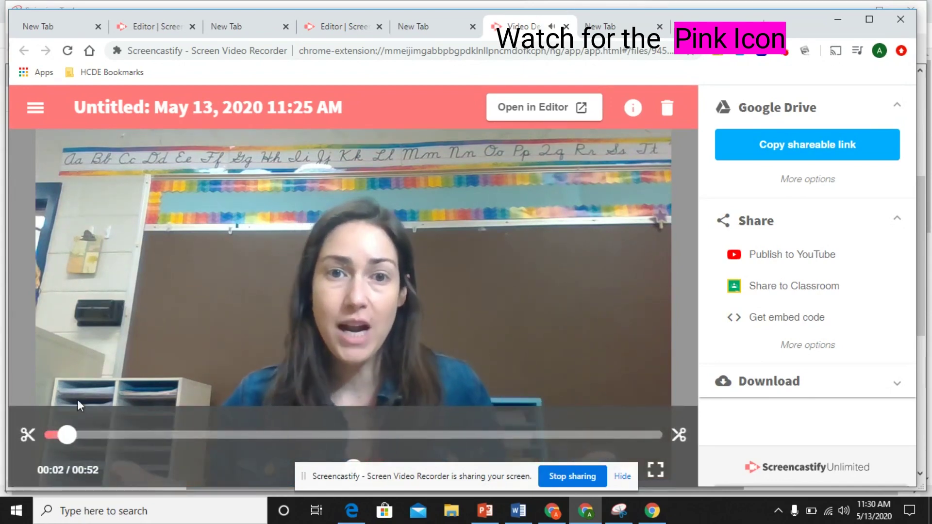
click(50, 435)
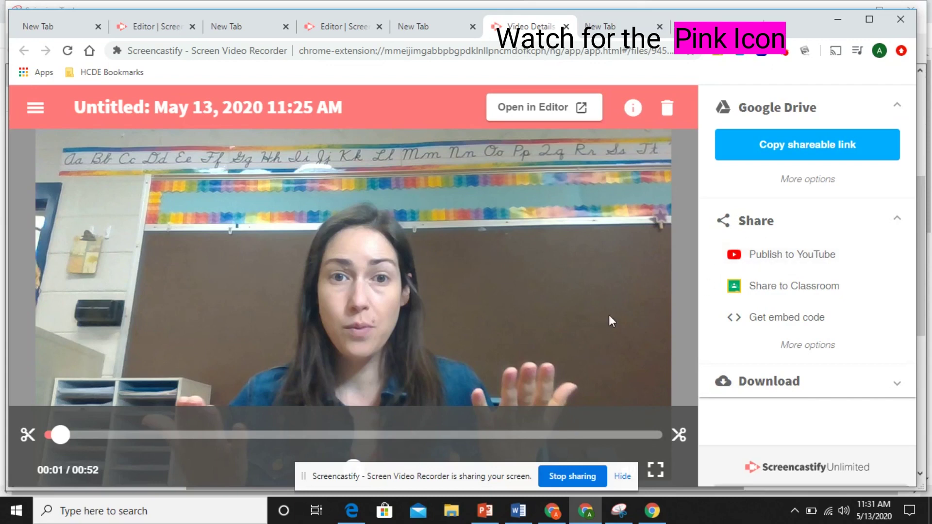
click(554, 115)
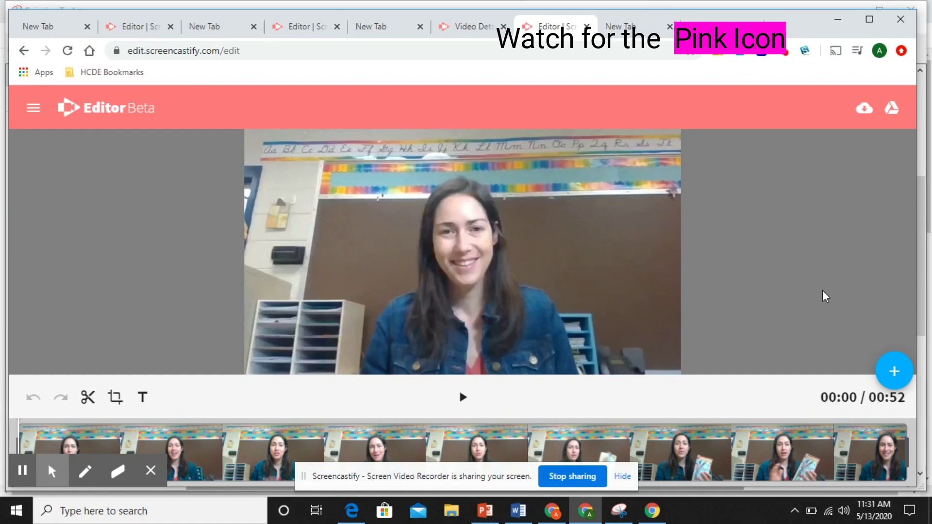
Load getepic.com in the empty new tab to show the Epic! home page.
click(627, 27)
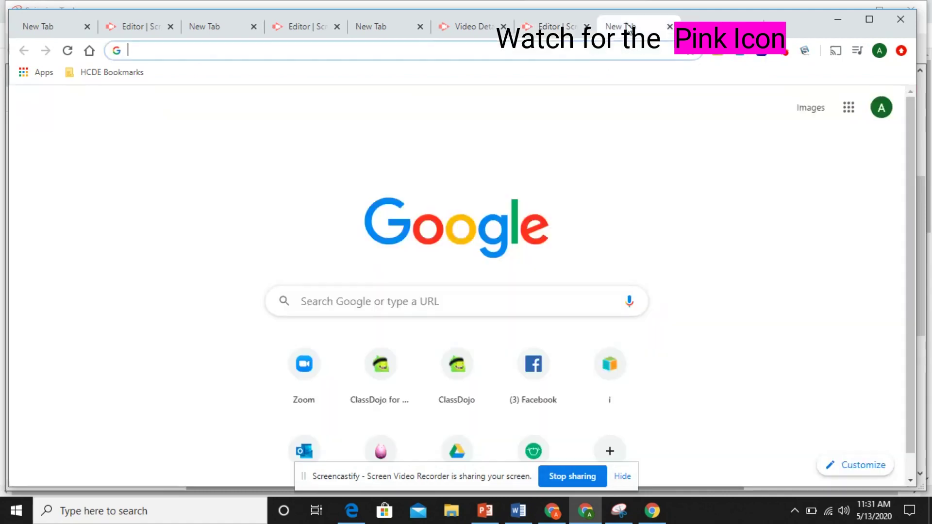
text(get)
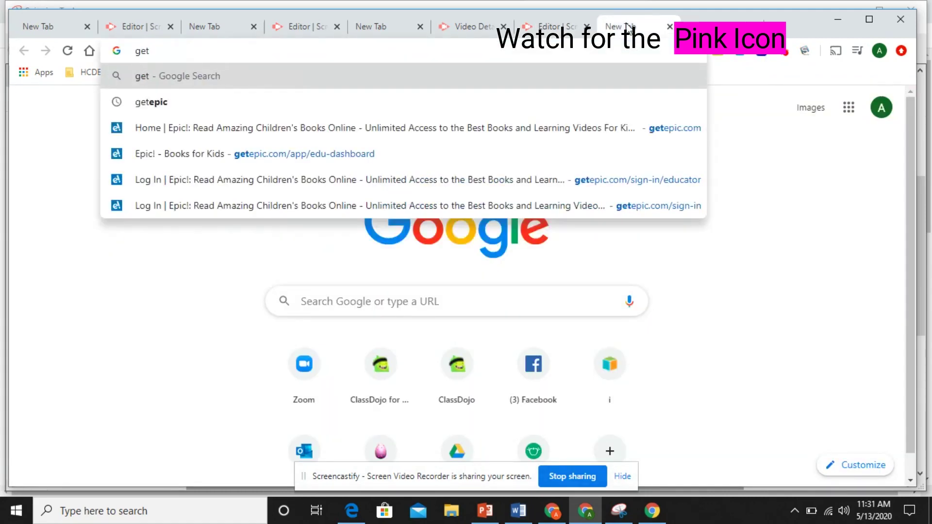
text(epic)
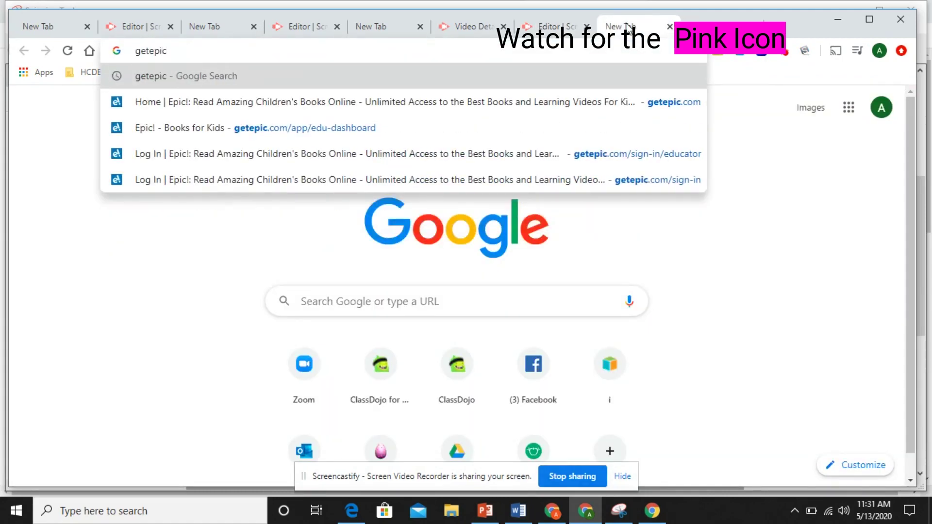
text(.com)
key(Return)
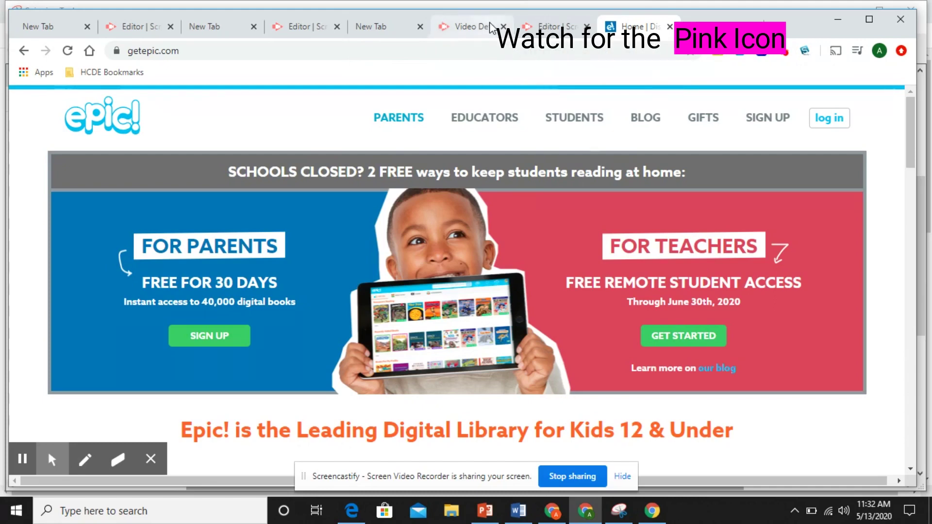
Bring up PowerPoint and show slides 122, 123 and 124, then slide 130's chapter questions.
click(694, 21)
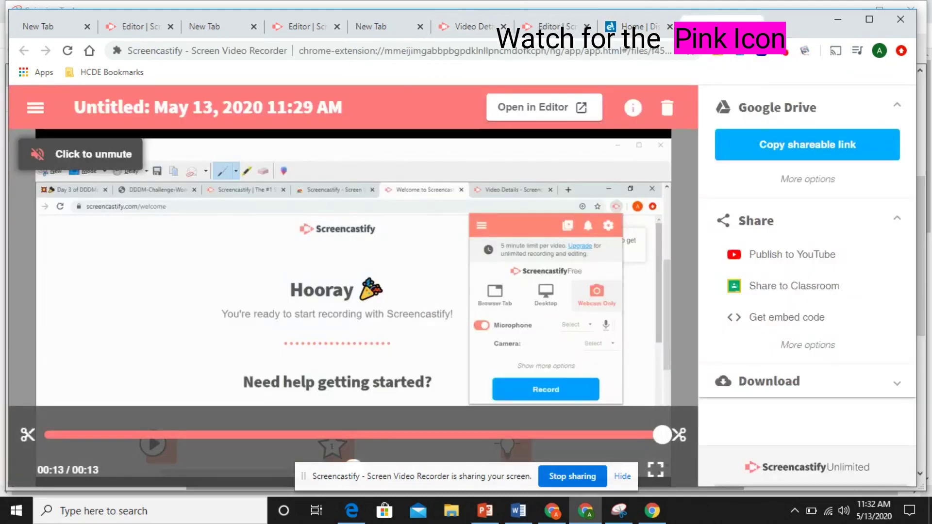
click(485, 518)
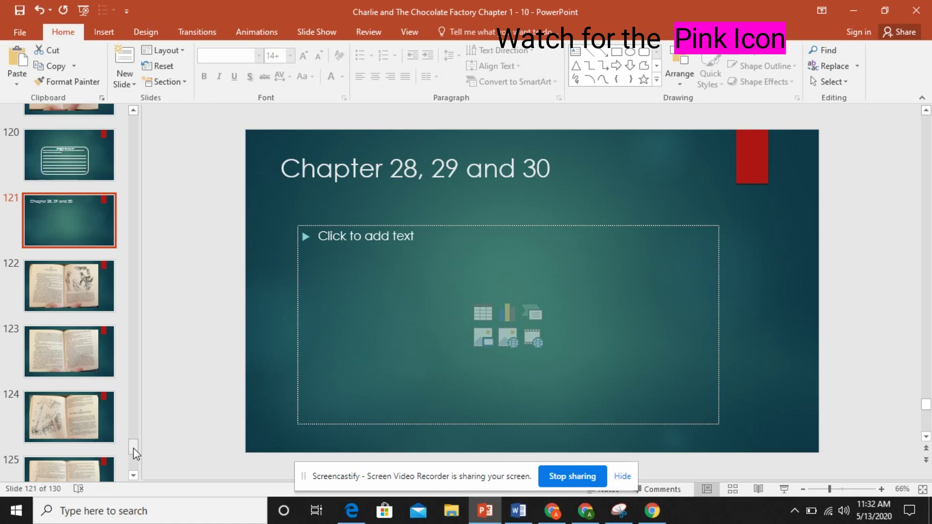
click(98, 287)
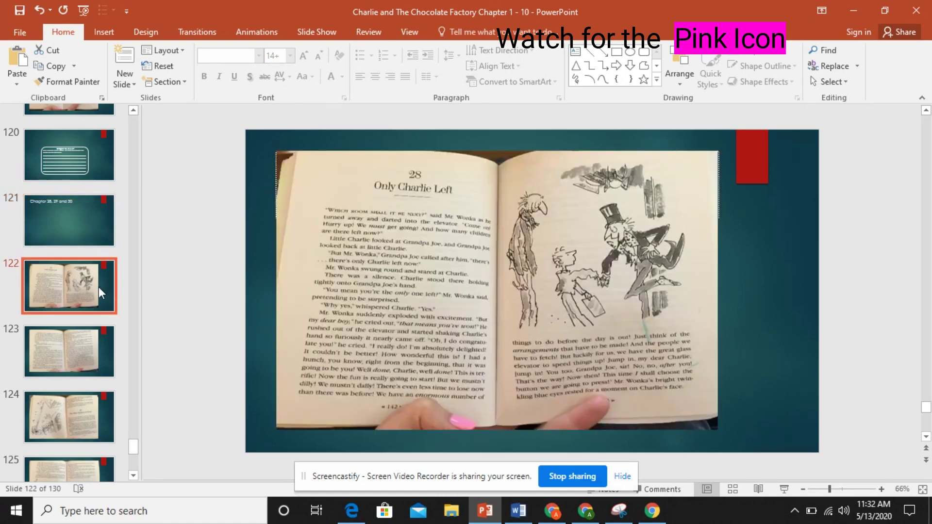
click(84, 336)
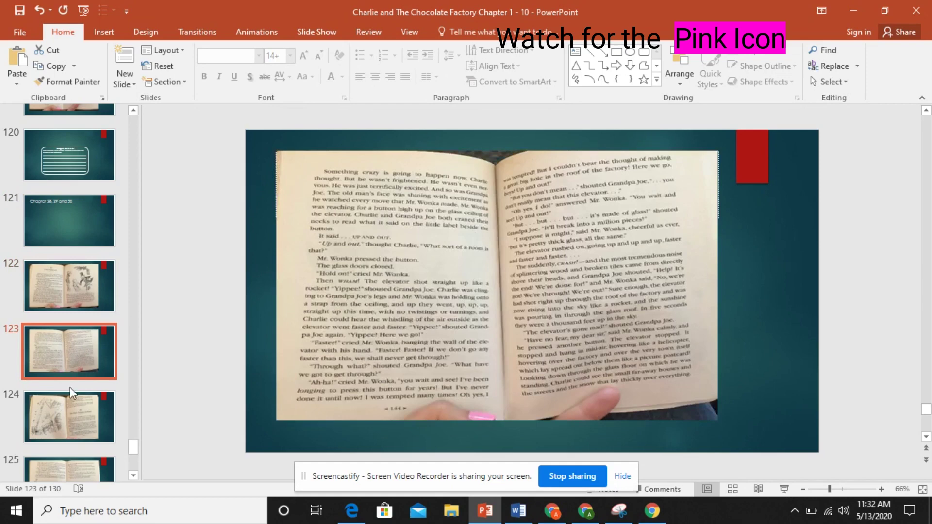
click(65, 406)
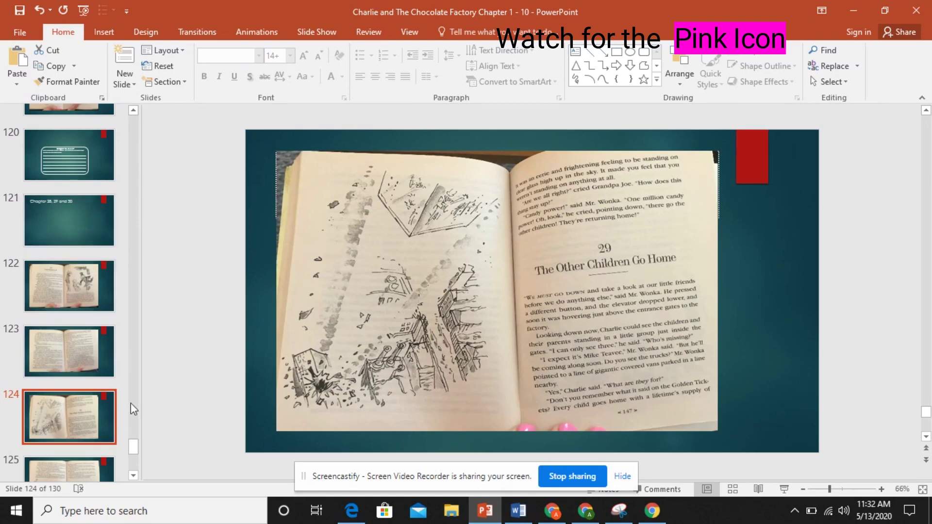
drag(135, 451, 124, 490)
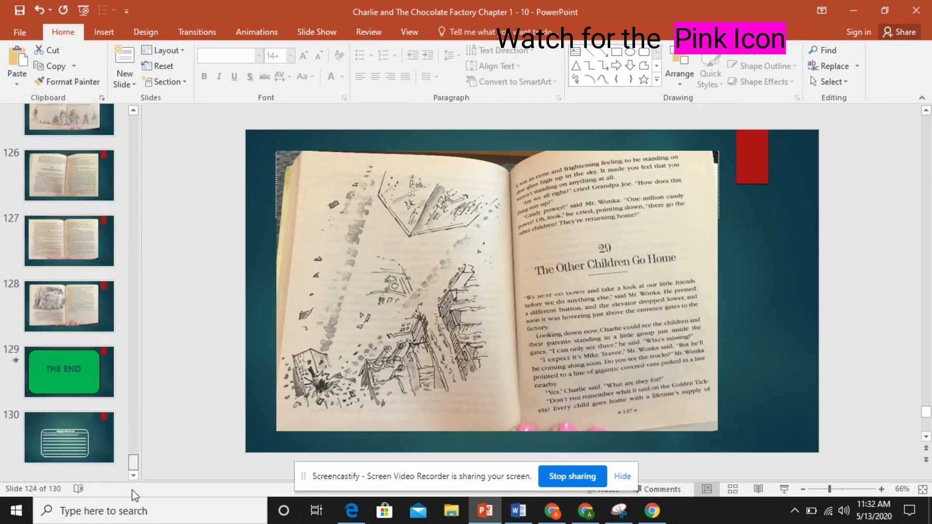
click(75, 452)
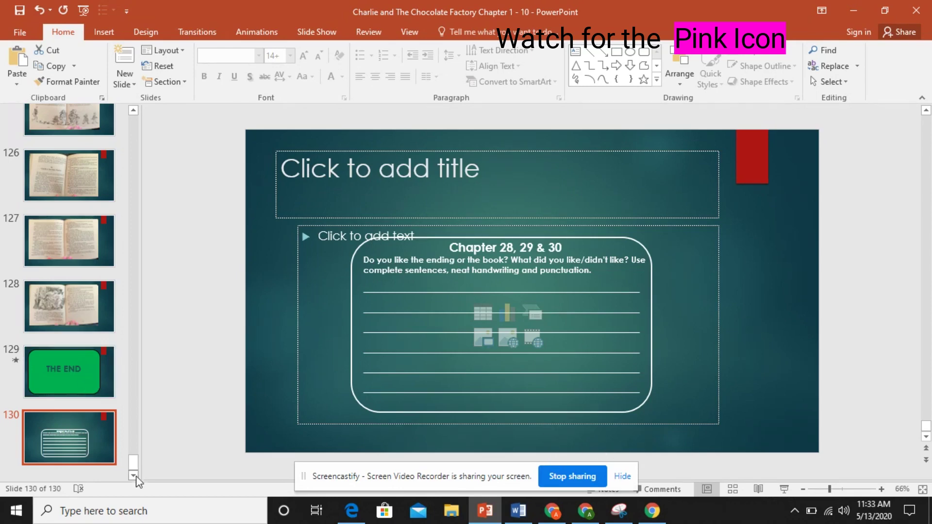
End the slide recording so the 16:07 clip 'Untitled: May 13, 2020 11:56 AM' is saved.
drag(134, 467, 138, 445)
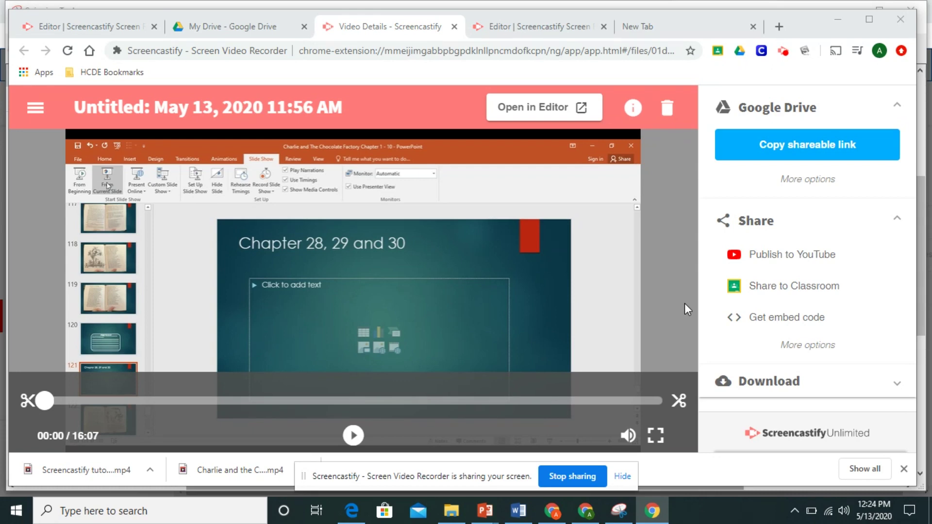
Return to the 'Editor | Screencastify' tab with the 29-second webcam clip.
click(42, 31)
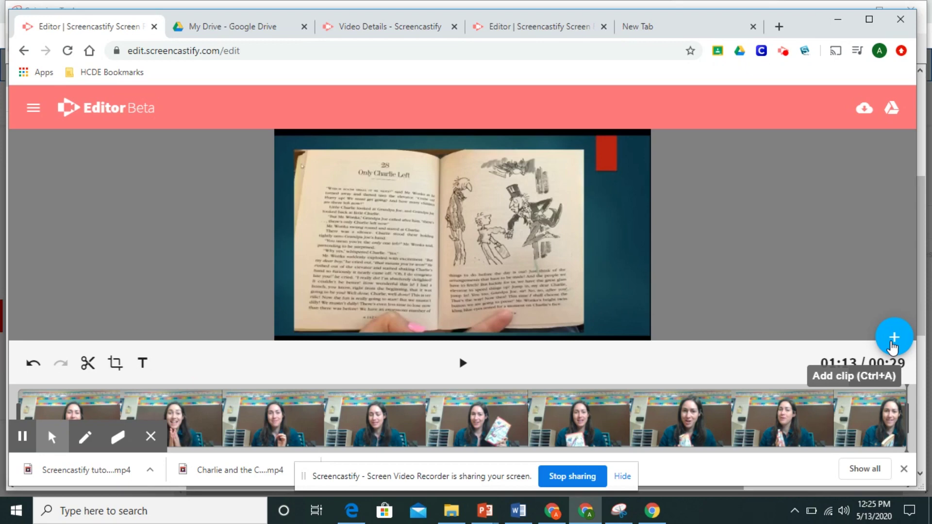
Import the second untitled recording from Drive's Screencastify folder after the webcam intro.
click(892, 348)
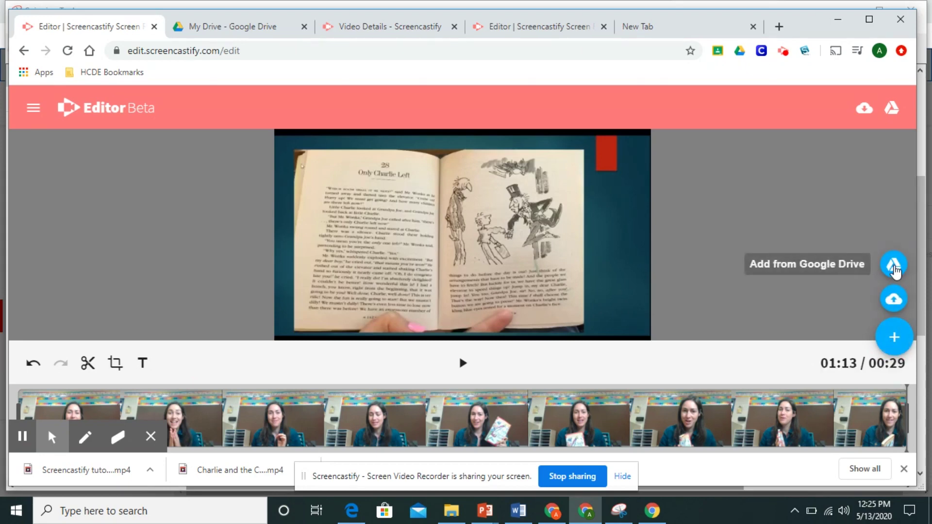
click(894, 267)
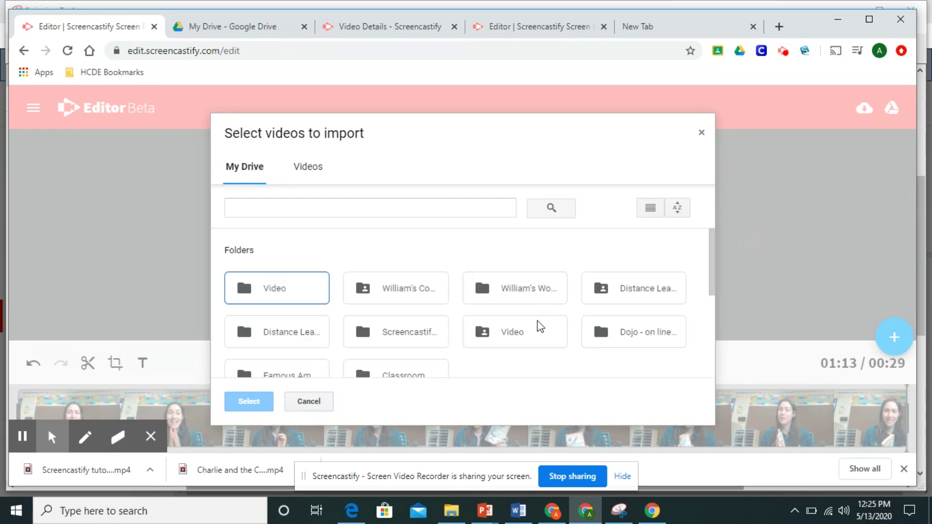
click(395, 334)
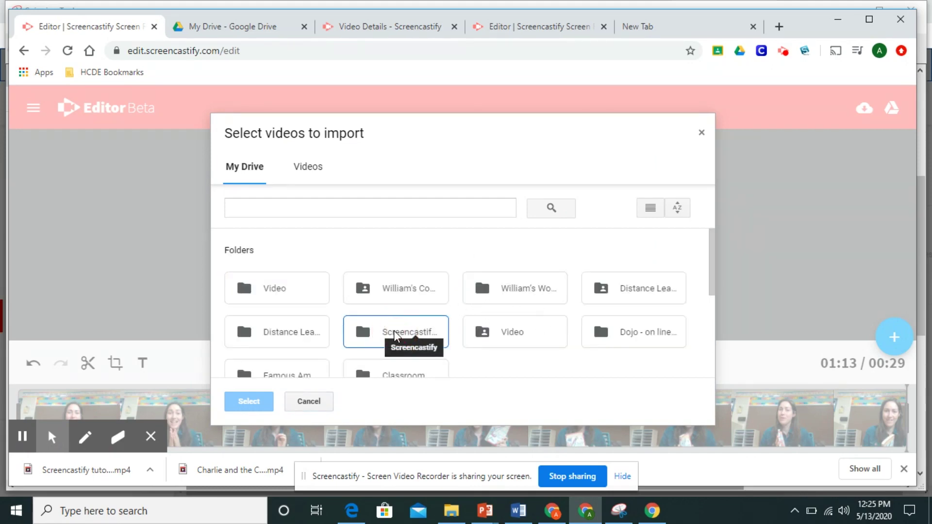
double_click(373, 332)
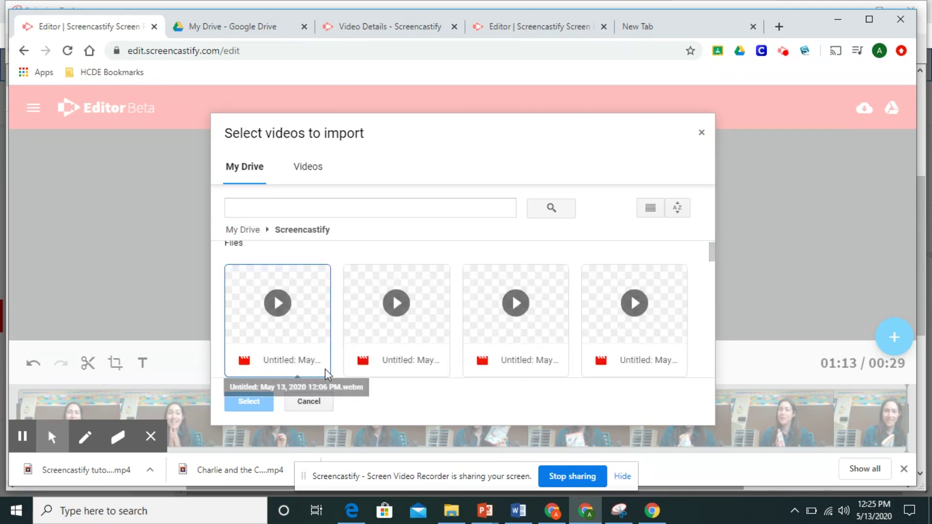
click(400, 337)
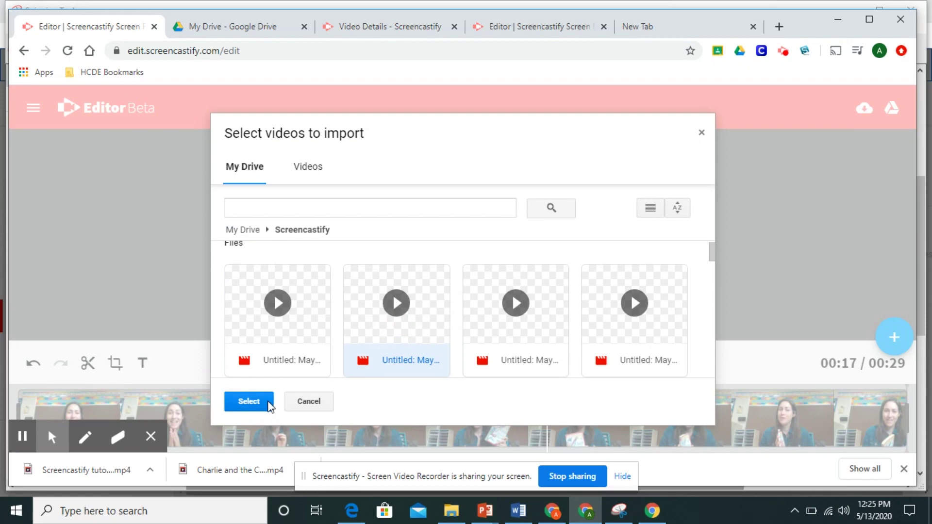
click(248, 402)
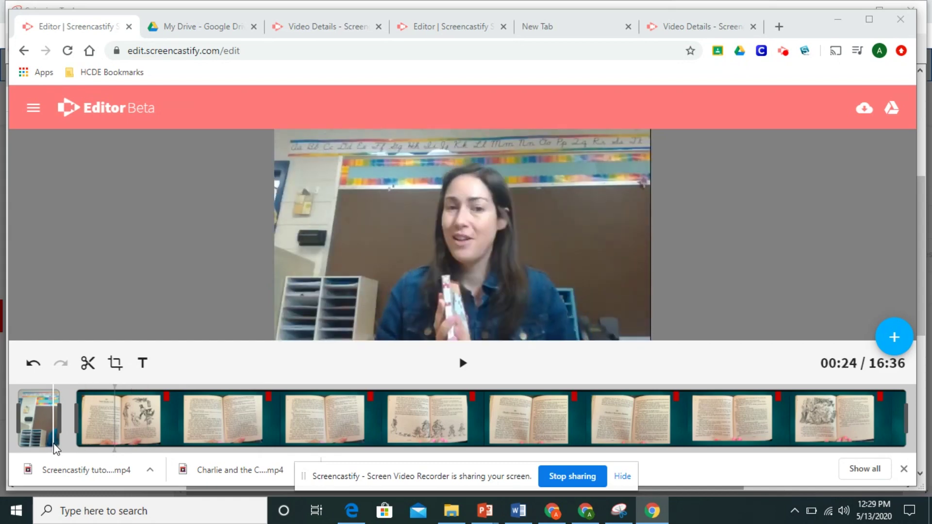
Play from the start of the second clip and pause at the Chapter 28, 29 and 30 title slide.
mouse_move(54, 442)
mouse_down()
mouse_move(95, 446)
mouse_move(18, 444)
mouse_move(55, 445)
mouse_up()
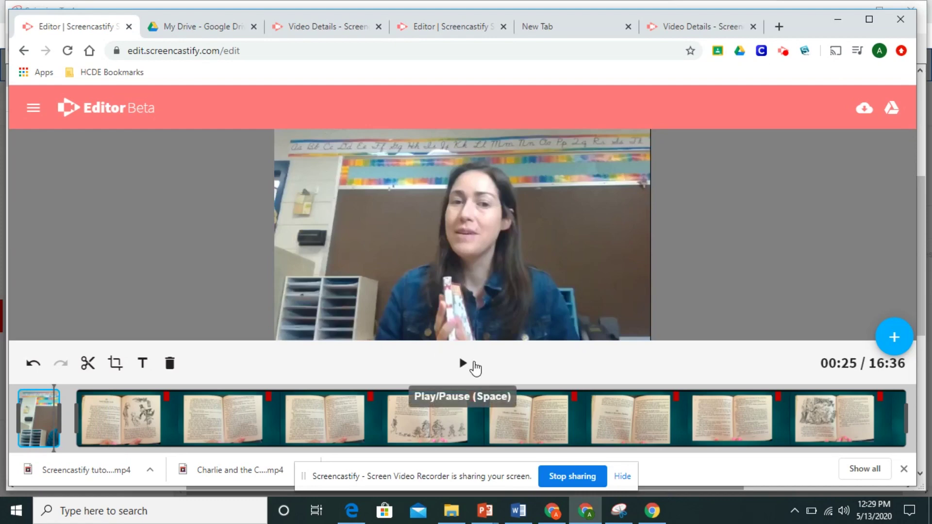
click(462, 363)
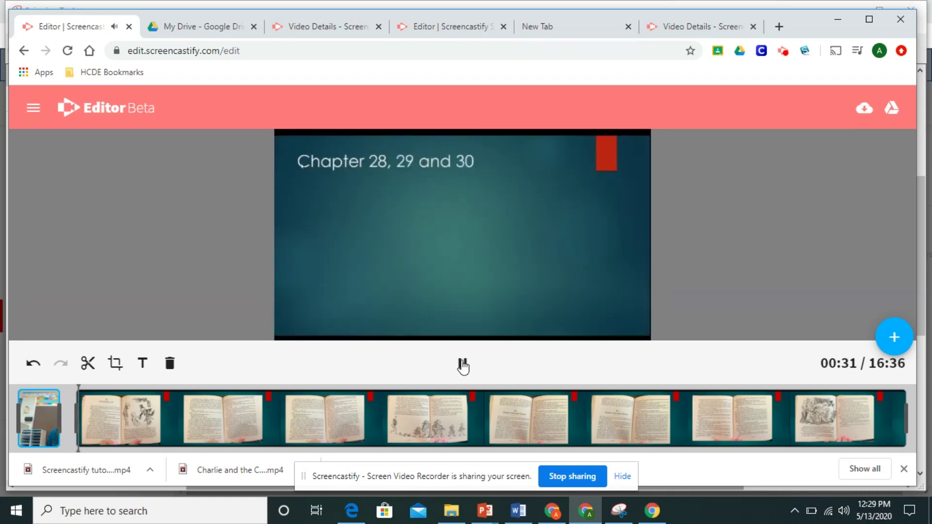
click(462, 365)
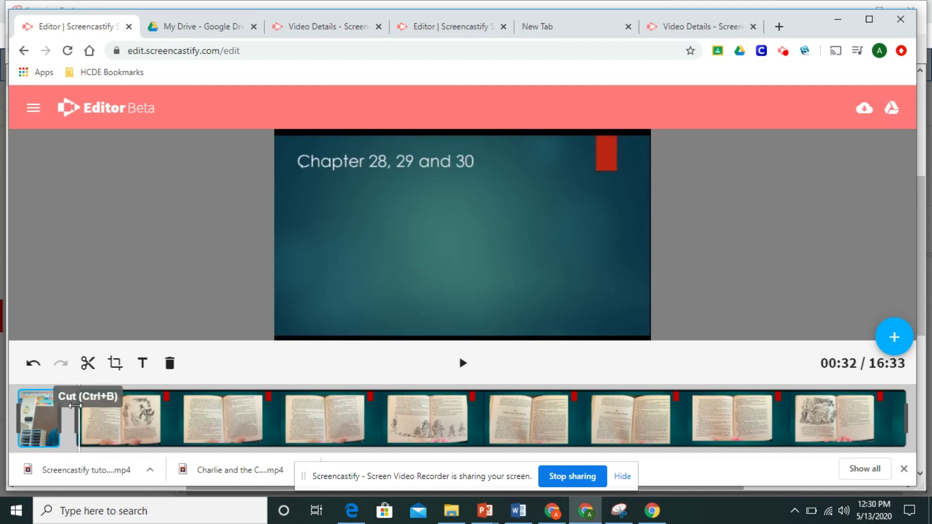
Split the recording at the playhead and delete the short chapter-title piece, leaving 16:30.
click(92, 368)
click(92, 368)
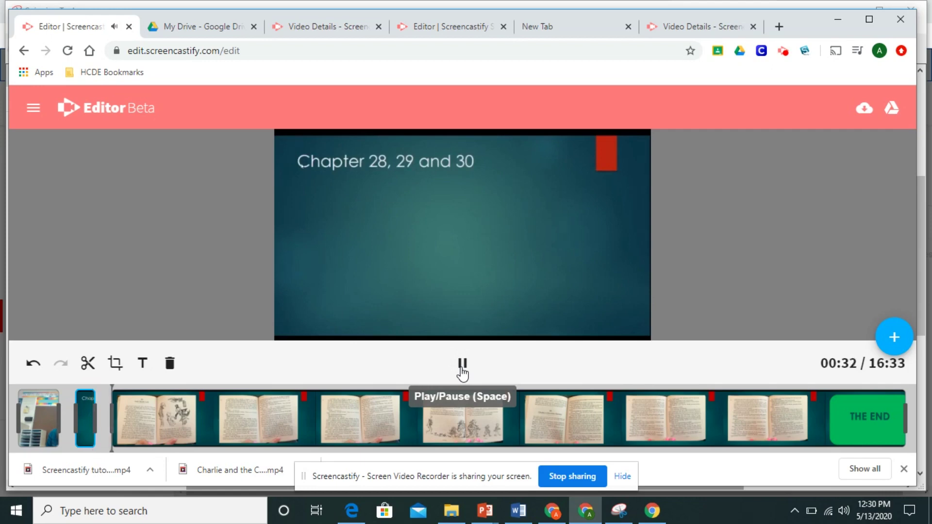
click(462, 369)
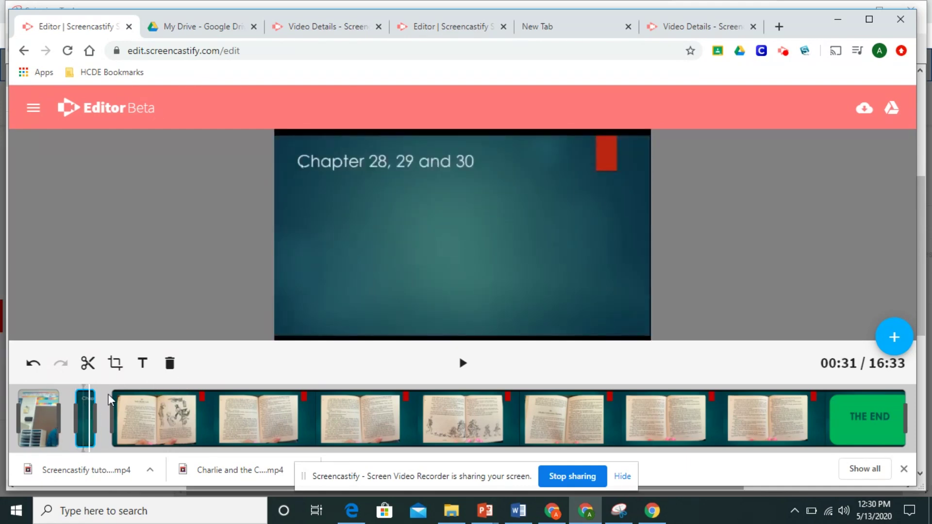
click(168, 368)
mouse_move(35, 409)
mouse_down()
mouse_move(91, 415)
mouse_move(34, 418)
mouse_up()
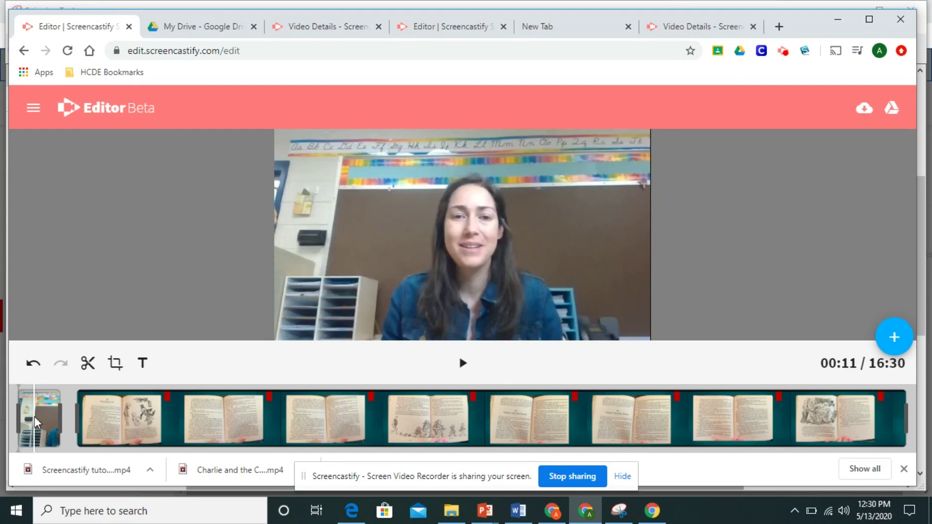